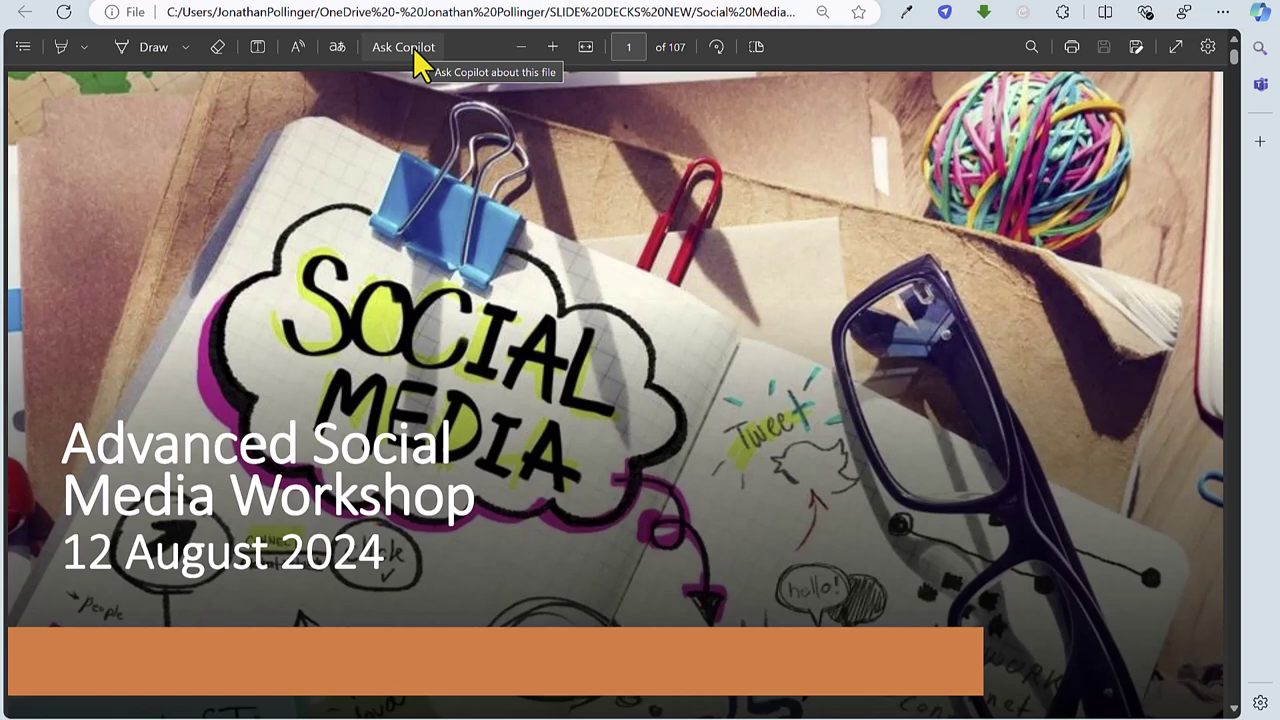
Step: Open Copilot beside the PDF, then switch it to Work mode and back to Web mode
click(1260, 14)
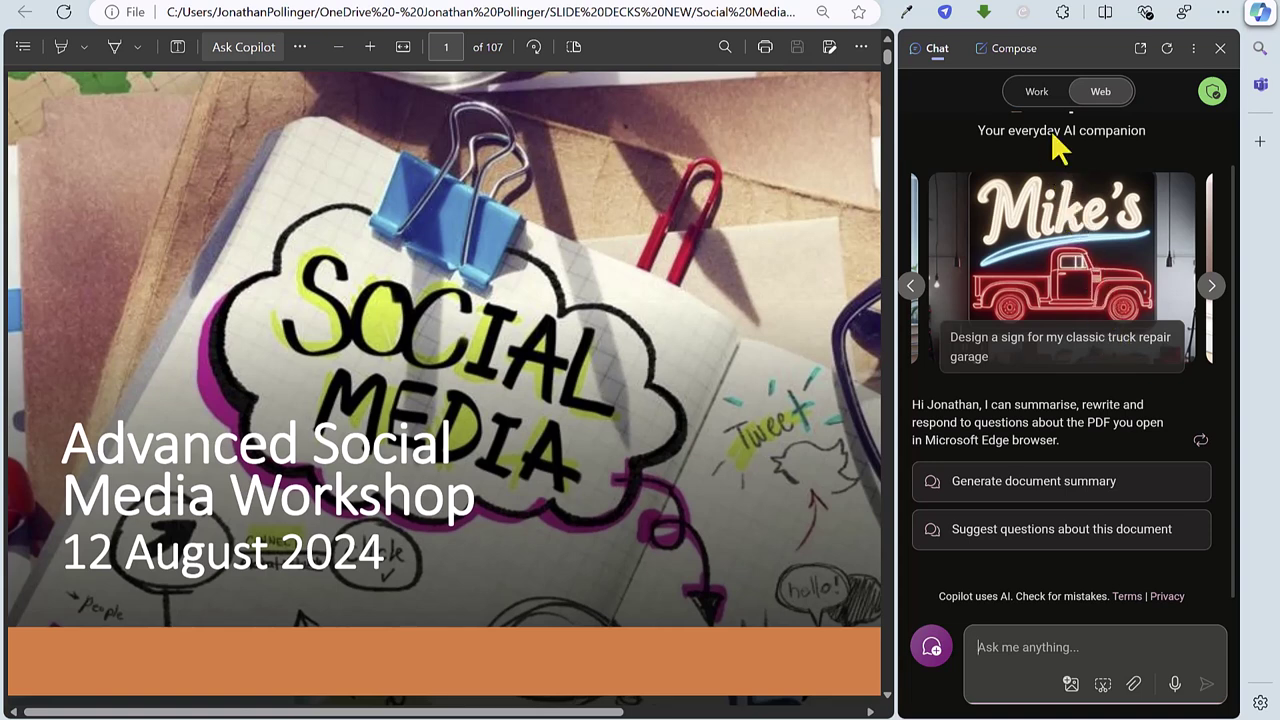
click(1037, 92)
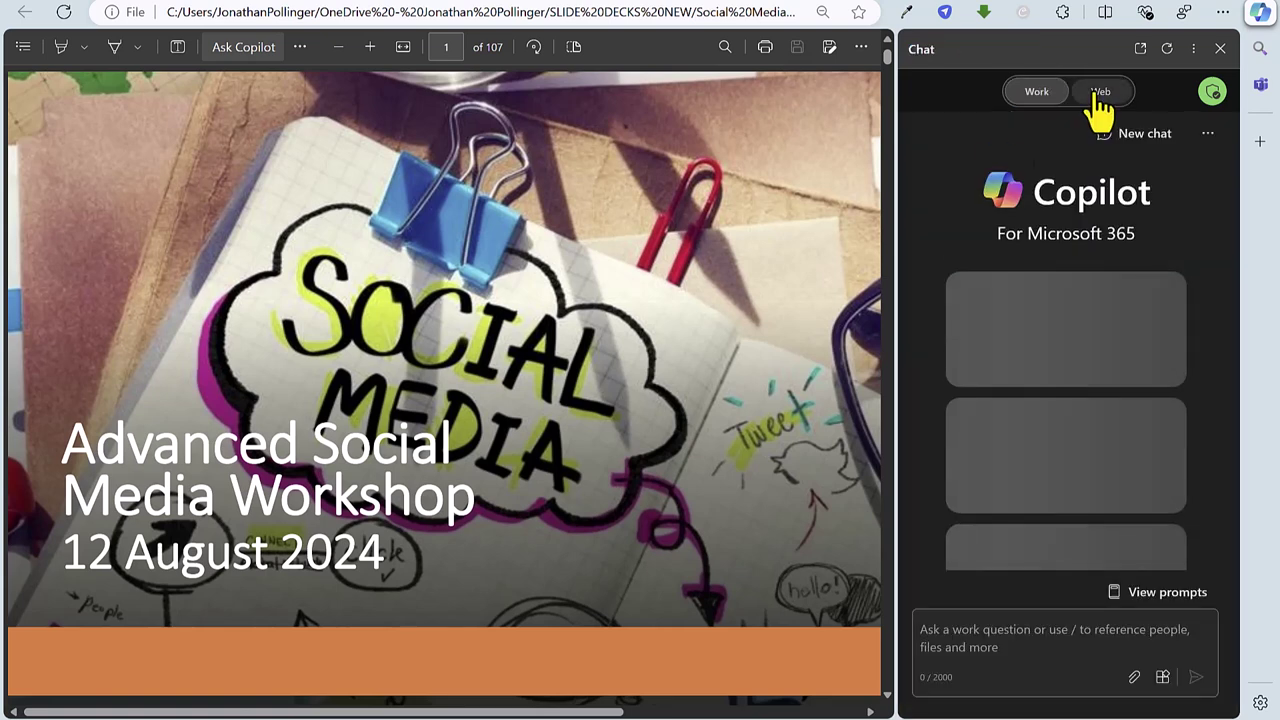
click(1097, 93)
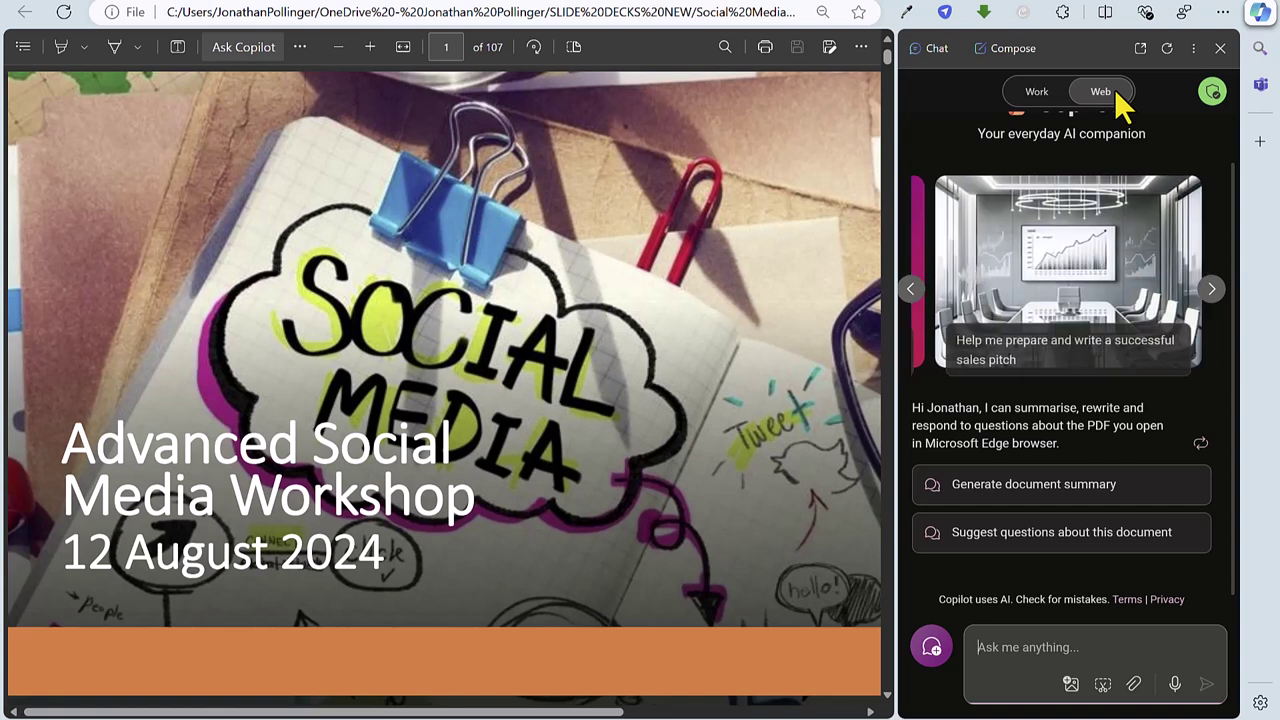
Step: Generate a summary of the workshop PDF and review Copilot's key points reply
click(1040, 485)
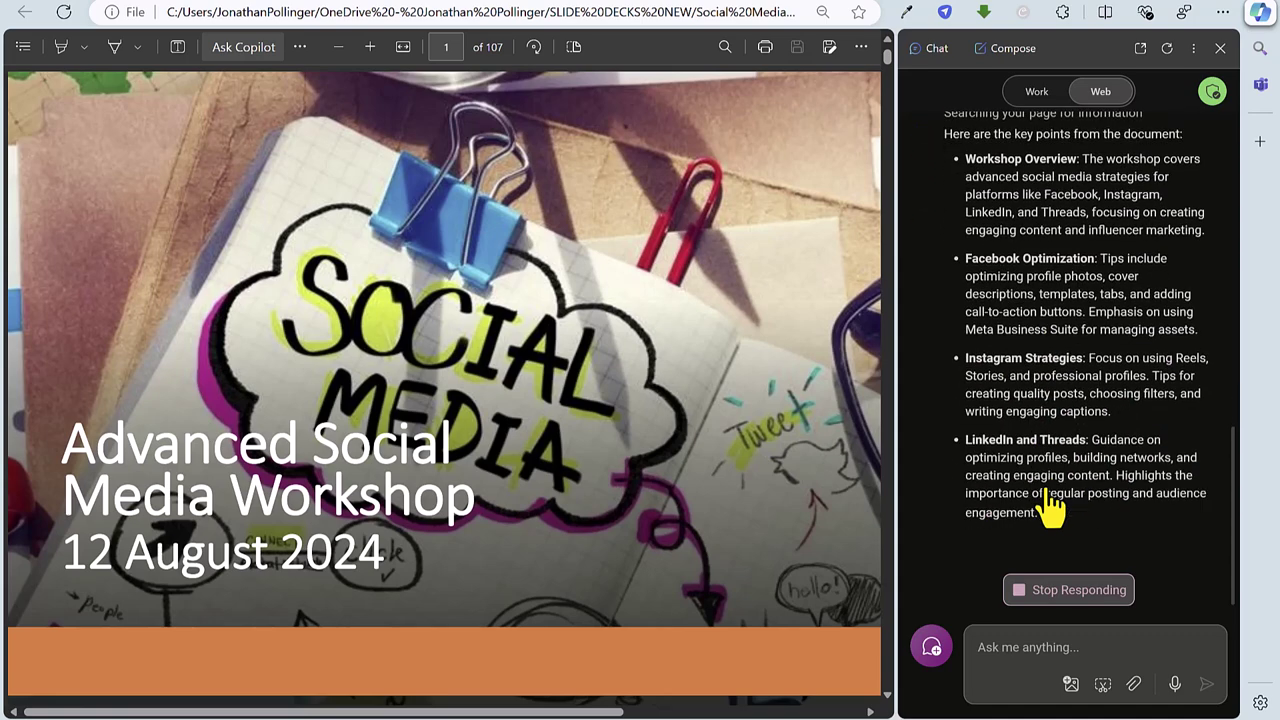
scroll(1050, 505, up, 3)
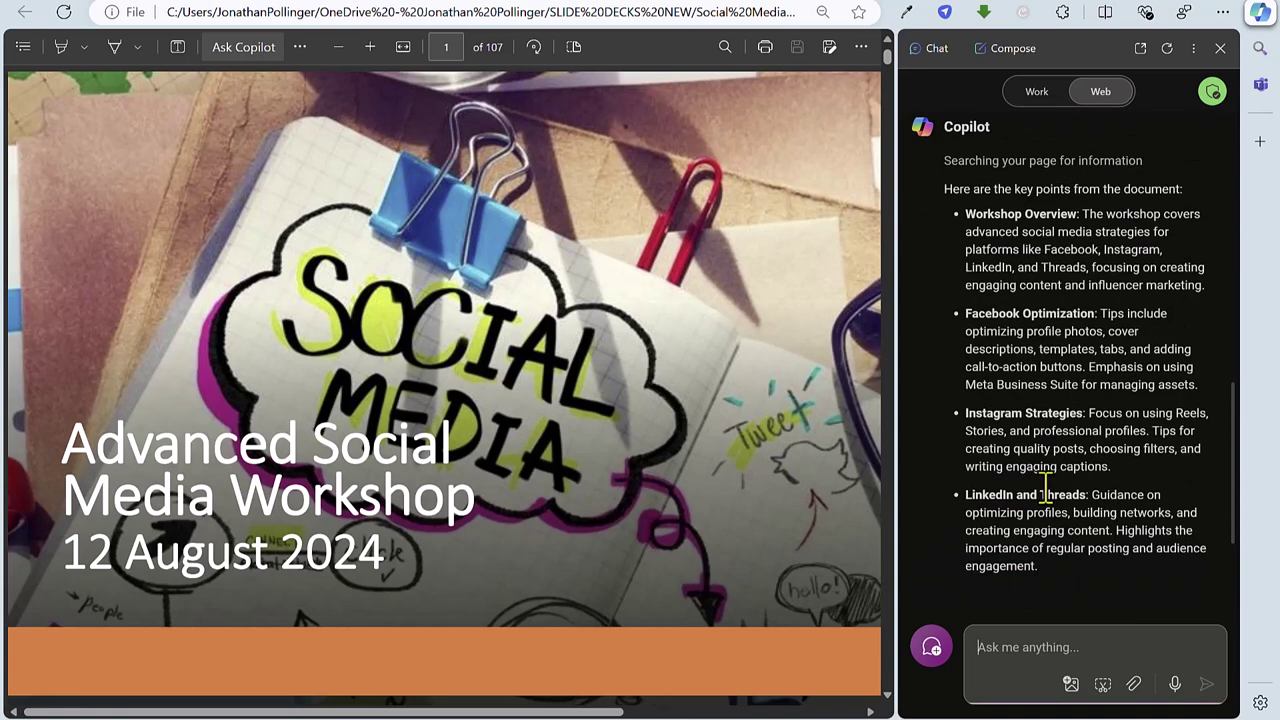
scroll(1045, 487, down, 1)
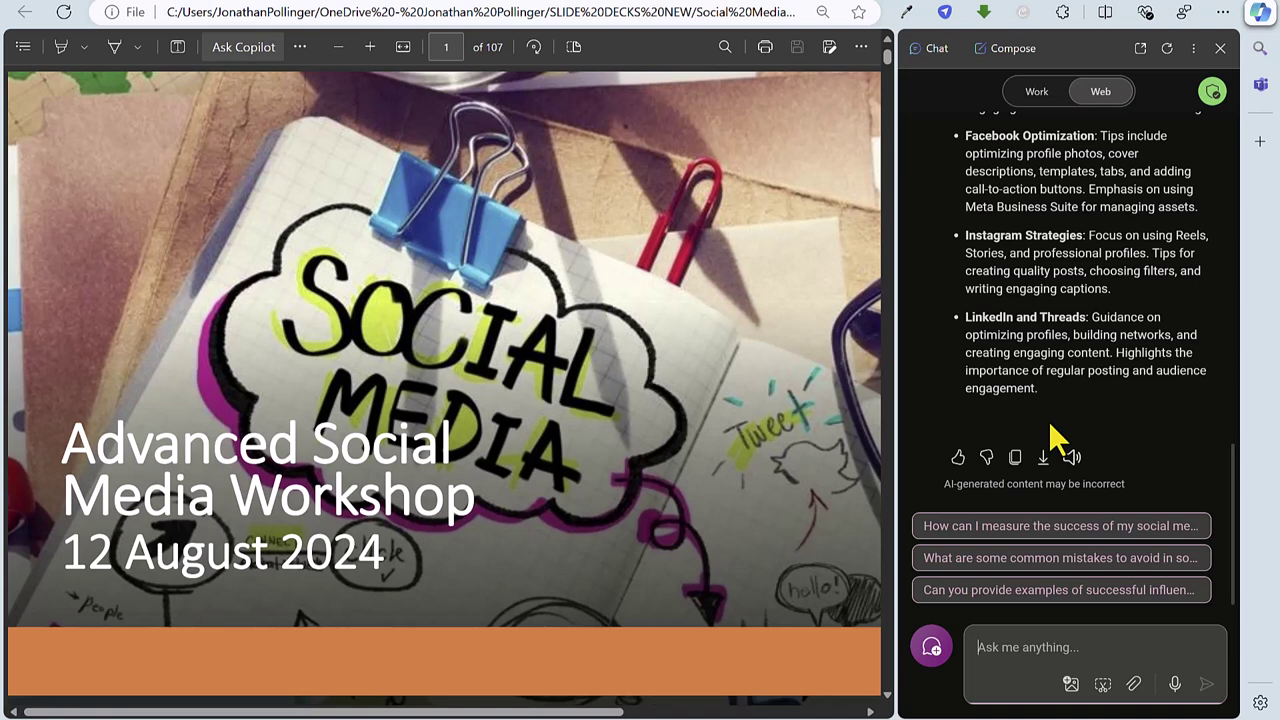
Step: Ask Copilot to 'provide the key points of this document in bullet points format'
text(provide the key points of this document in bullet points format)
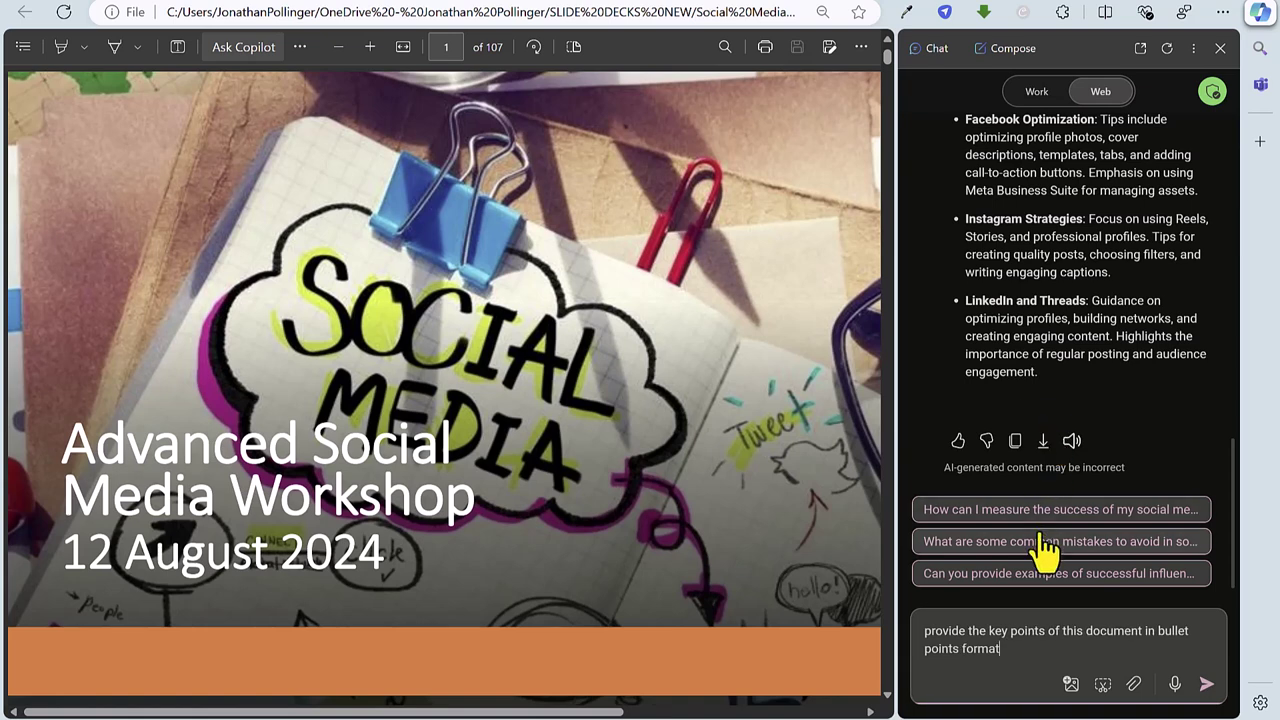
click(1207, 683)
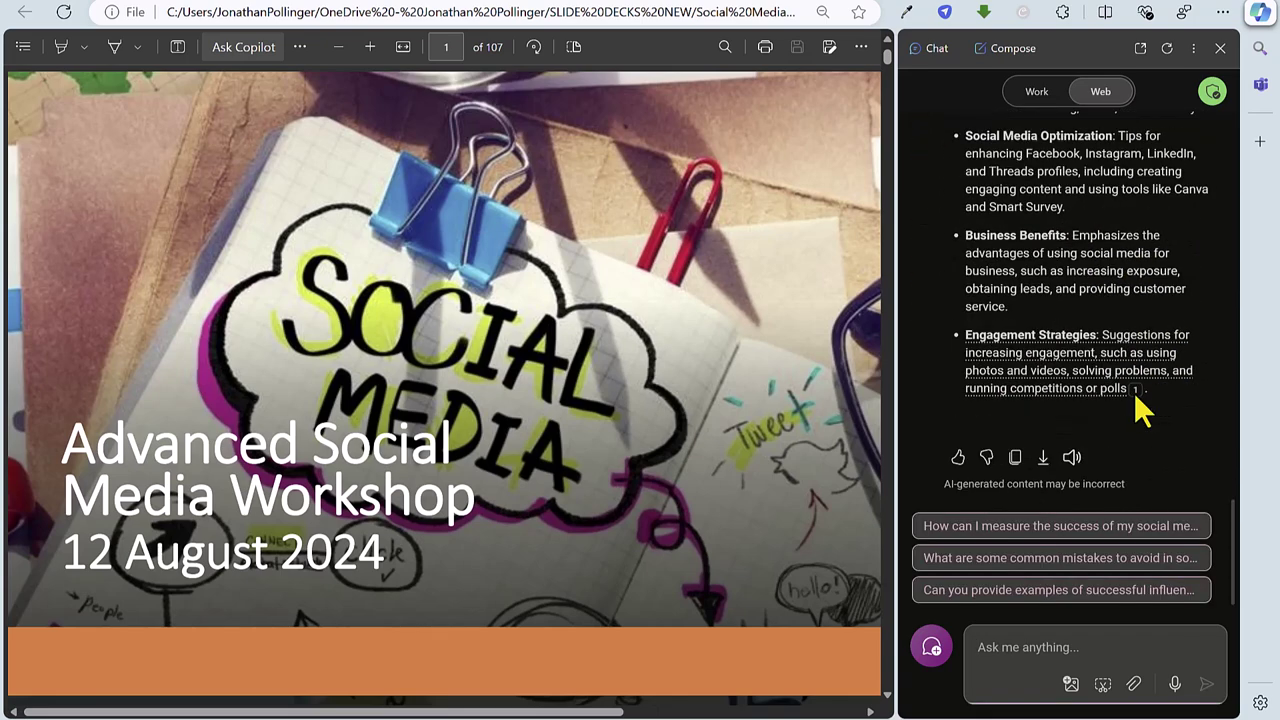
scroll(1140, 405, up, 1)
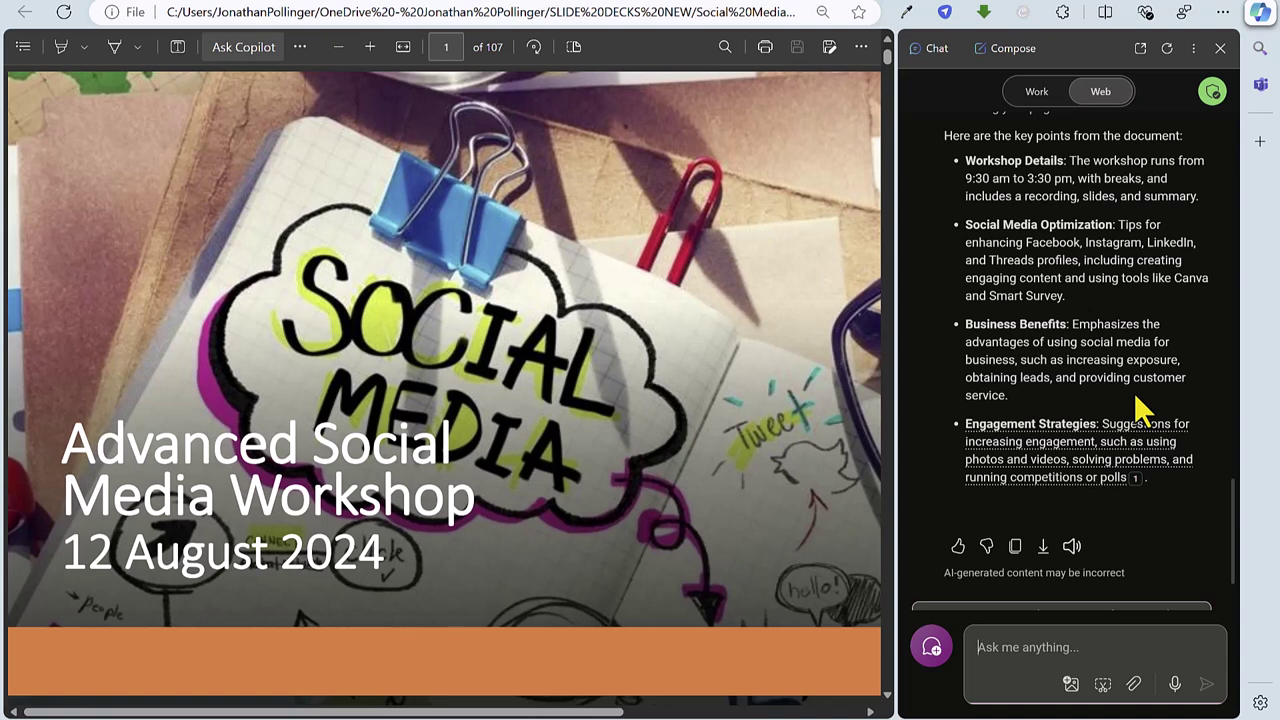
Step: Ask Copilot to tell you a little more about Social Media Optimization
text(TE)
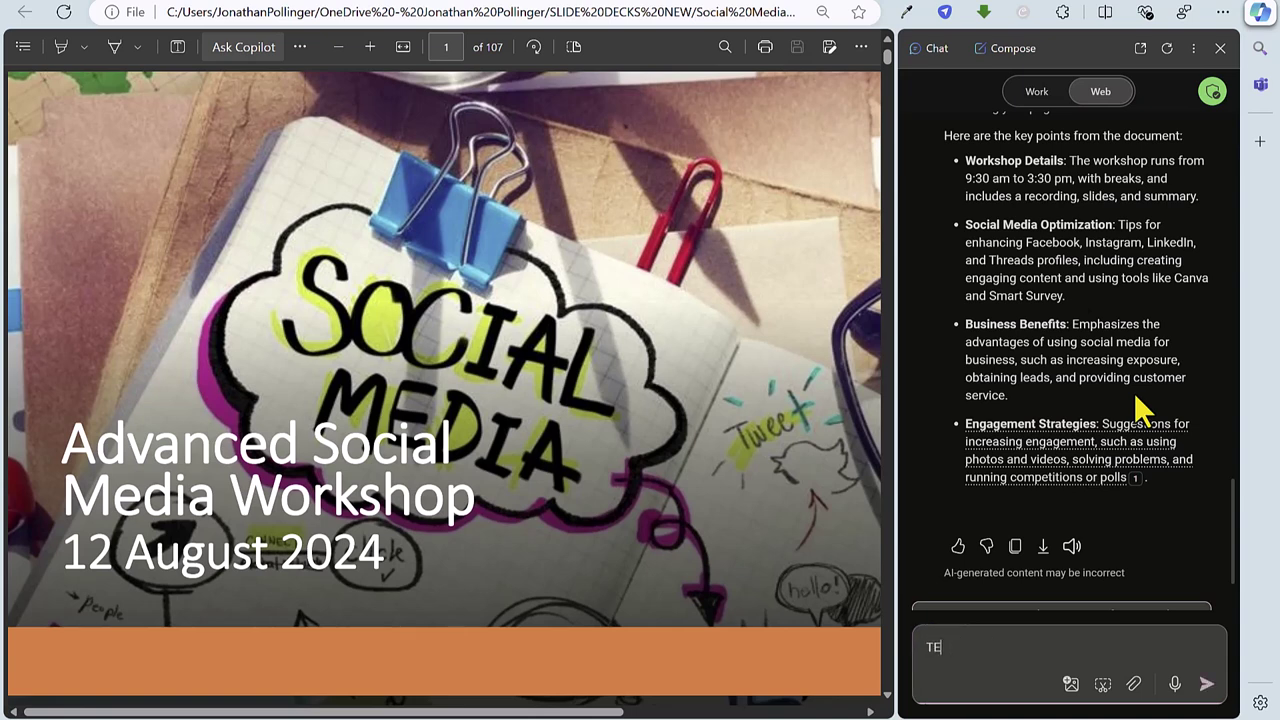
text(l)
key(BackSpace)
text(ell me a little more about )
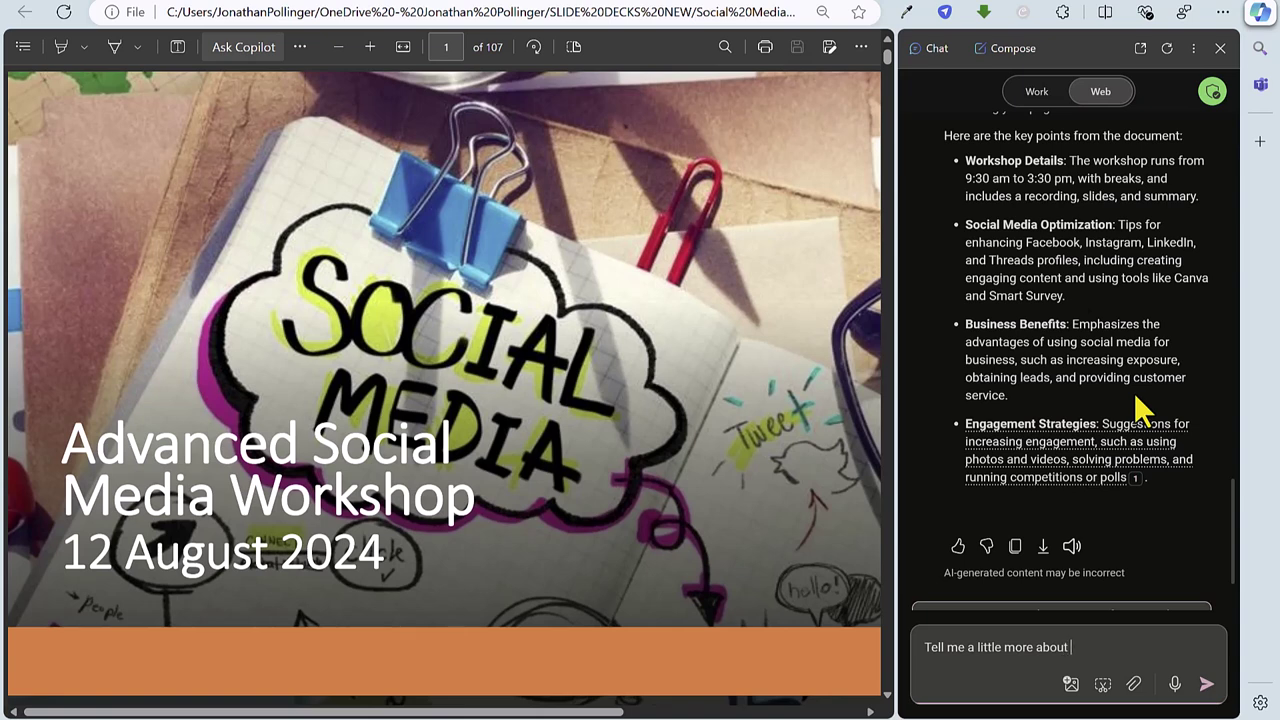
text(Social Media )
text(Opitmization)
key(Return)
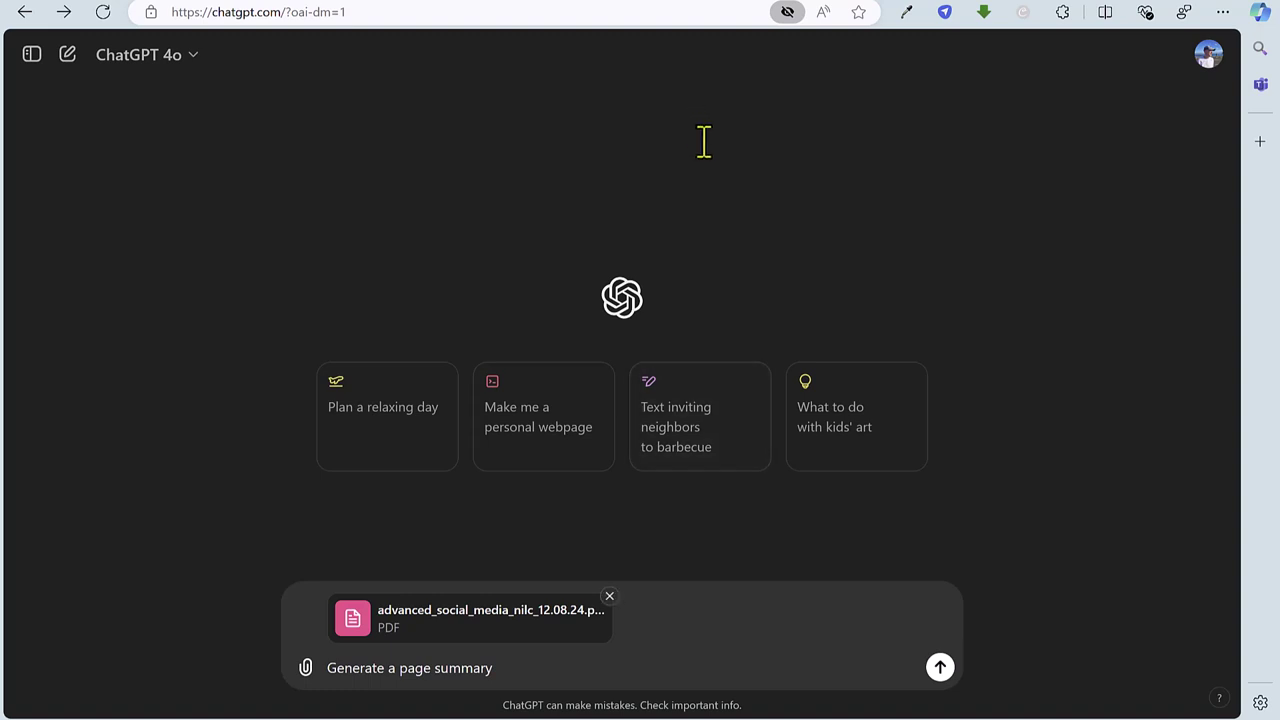
Step: Send the PDF with the 'Generate a page summary' prompt and read ChatGPT's sectioned reply
click(940, 667)
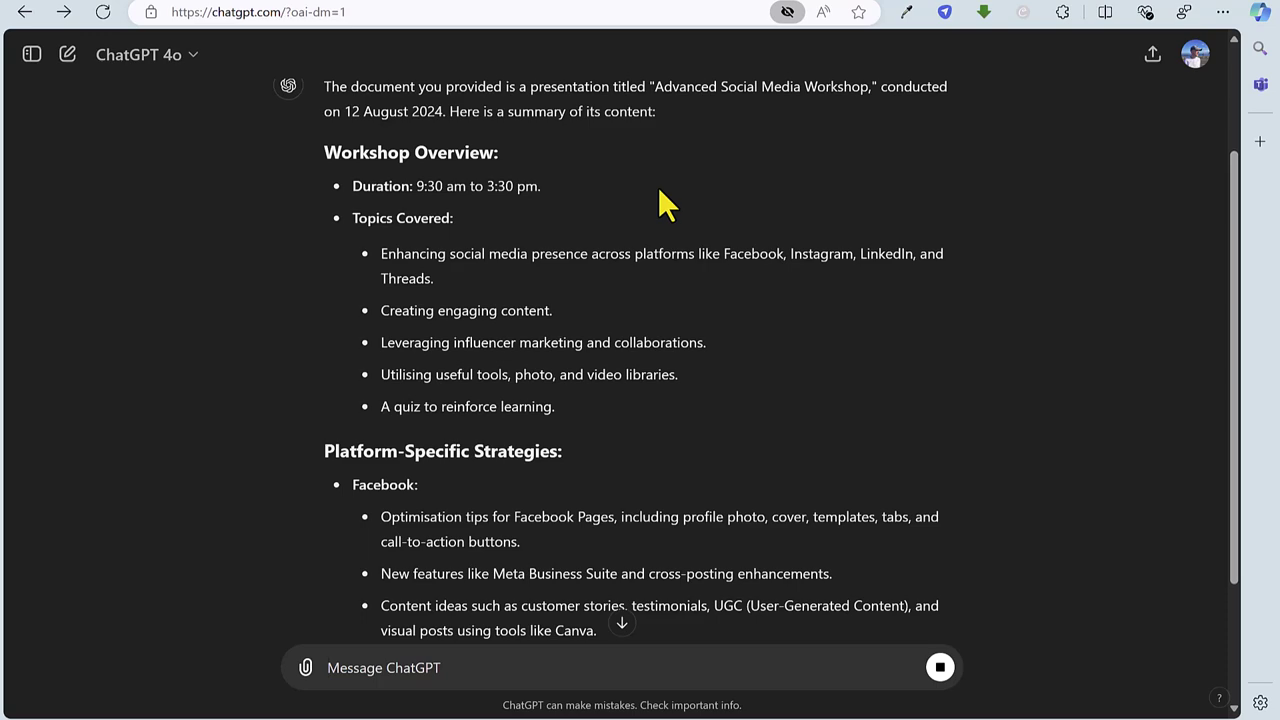
scroll(570, 306, down, 1)
scroll(571, 314, down, 1)
scroll(572, 314, down, 1)
scroll(570, 308, down, 1)
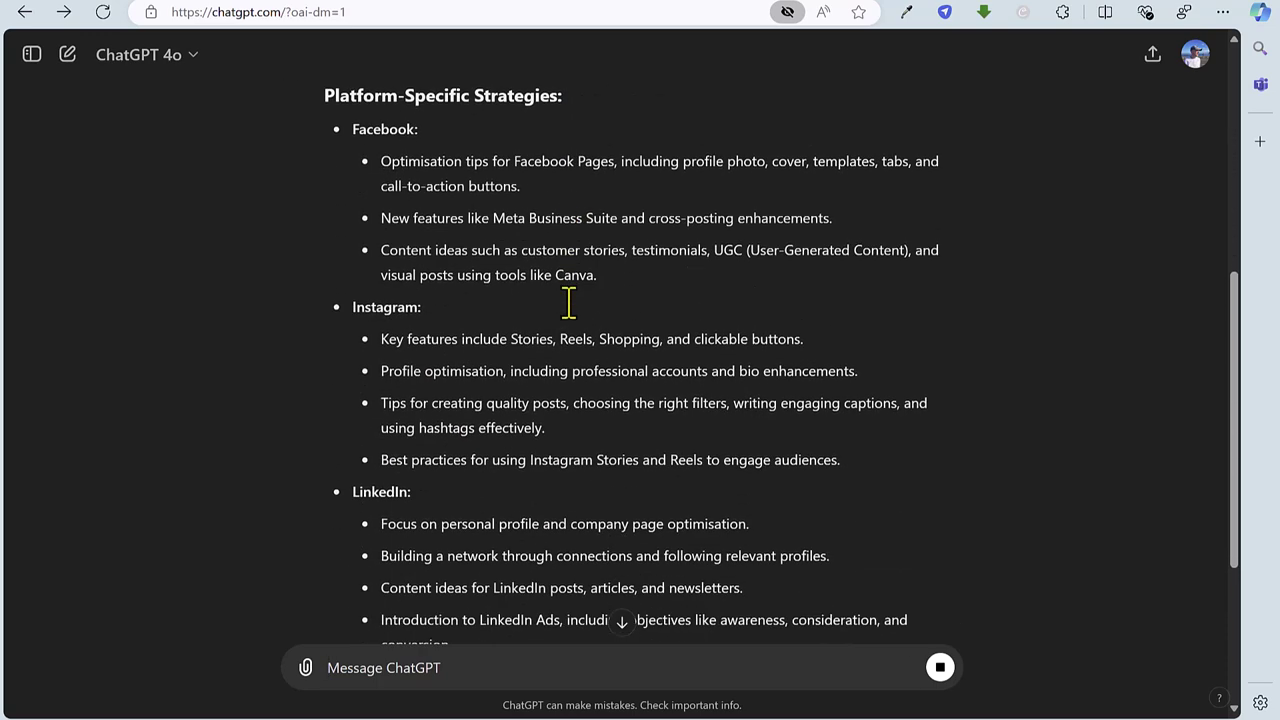
scroll(570, 308, down, 1)
scroll(574, 314, down, 1)
scroll(576, 316, down, 1)
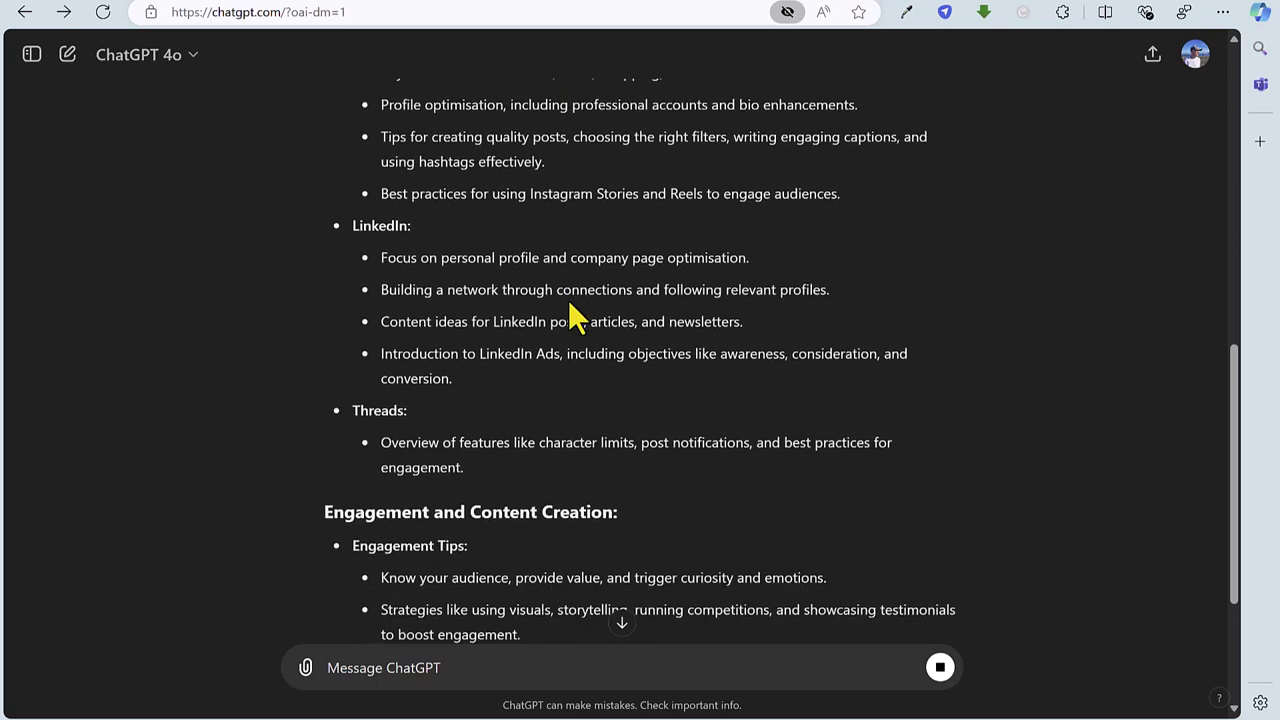
scroll(570, 308, down, 2)
scroll(568, 300, down, 1)
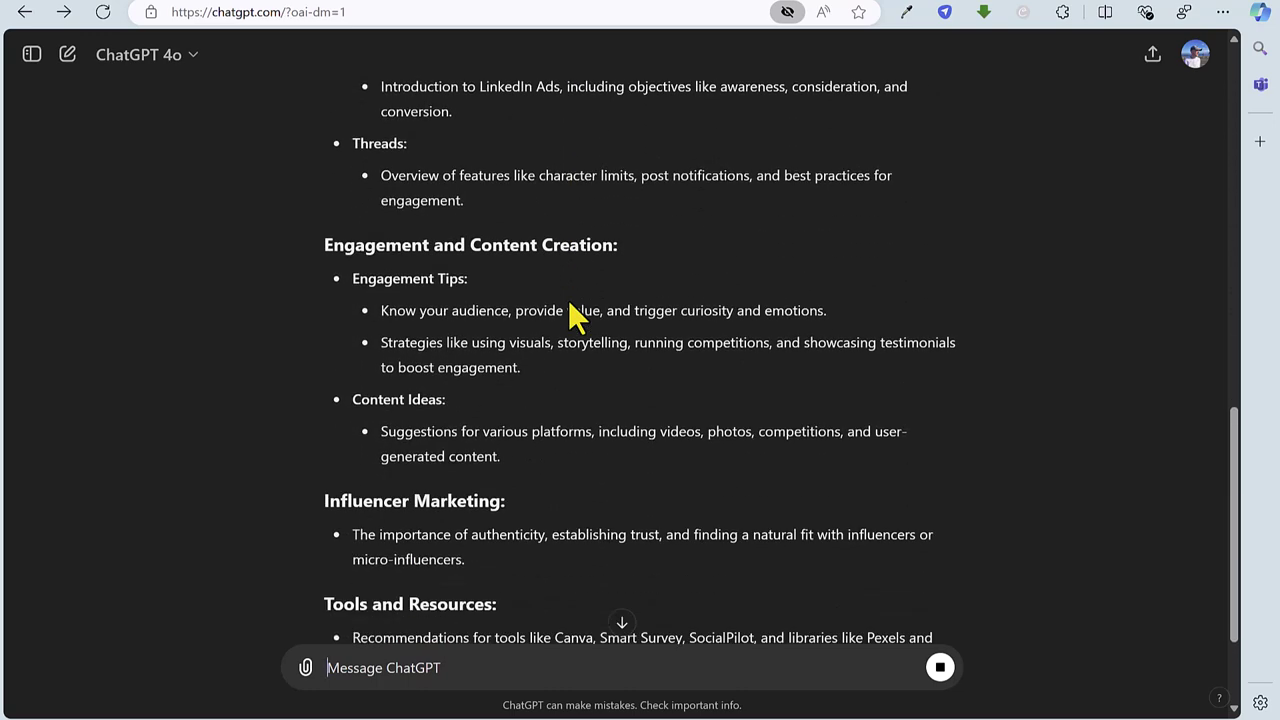
scroll(568, 300, down, 1)
scroll(568, 302, down, 1)
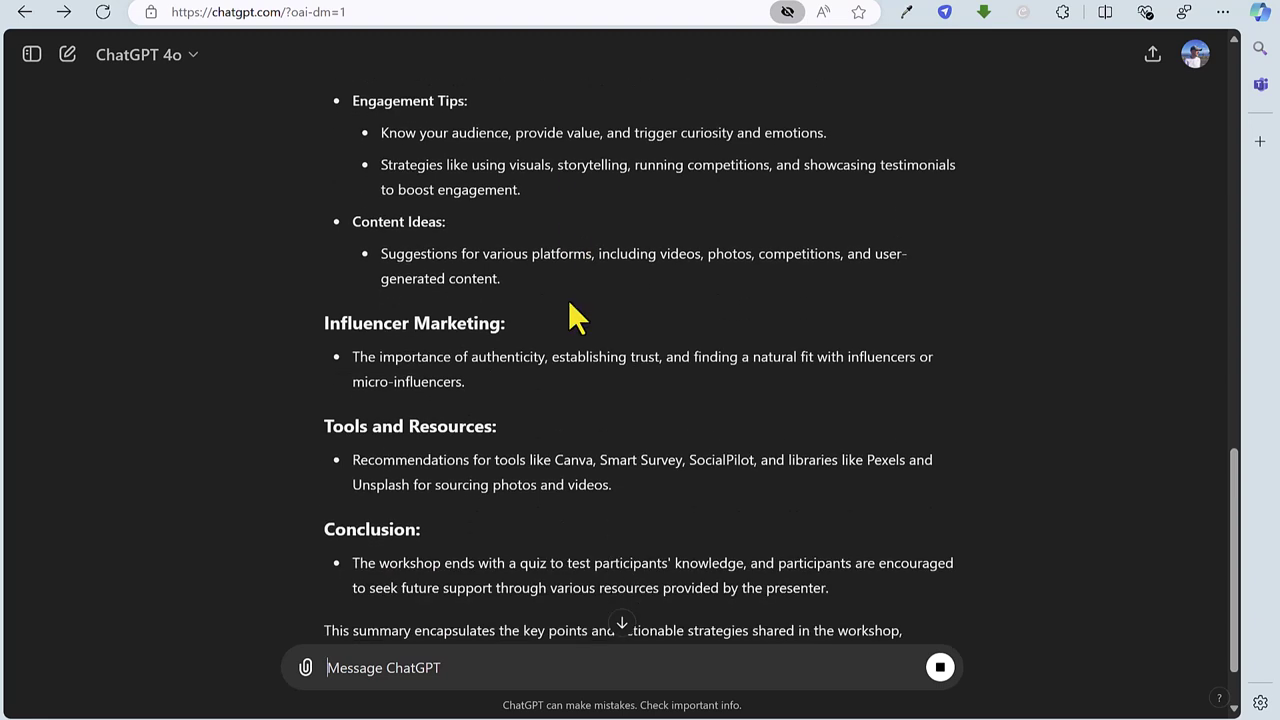
scroll(568, 299, down, 1)
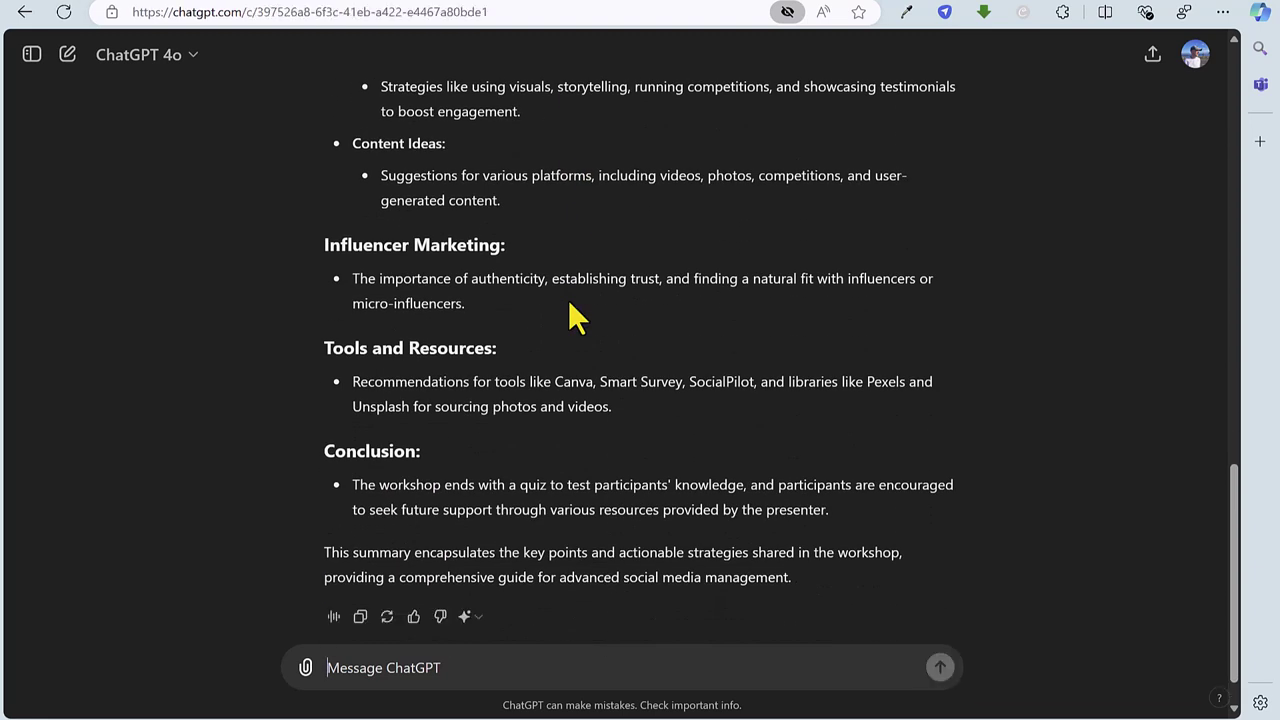
scroll(568, 299, down, 1)
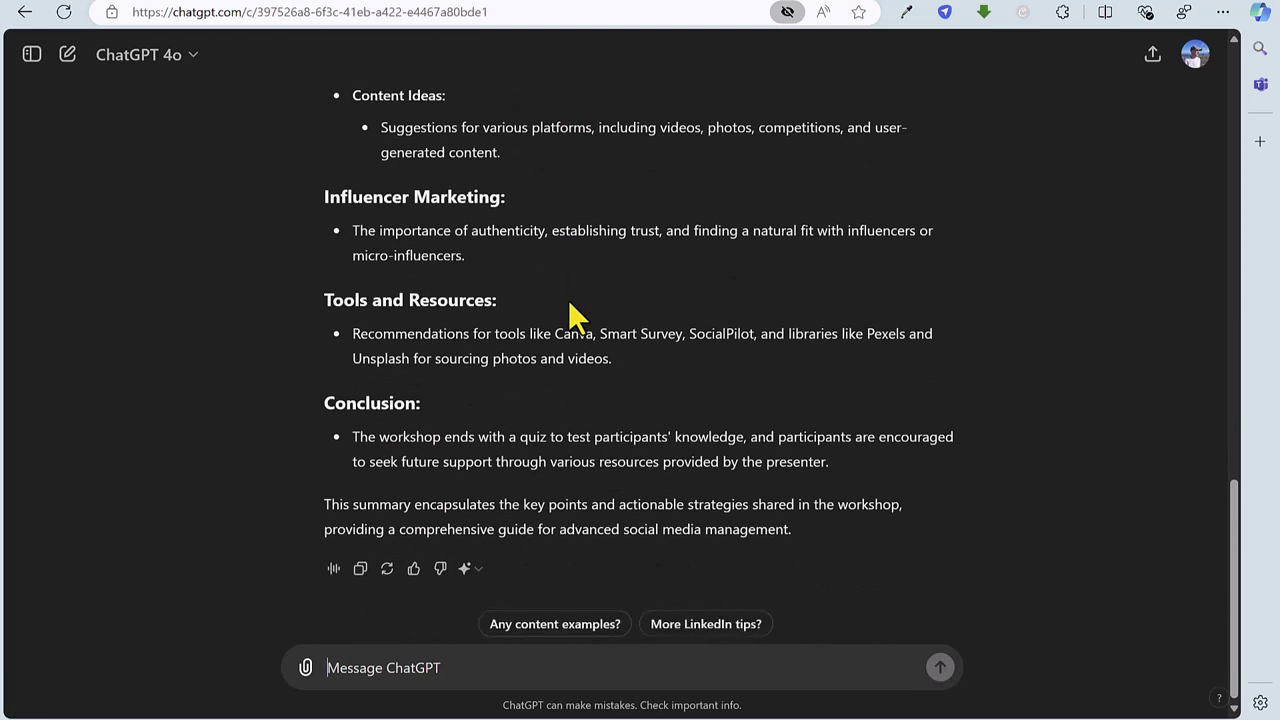
scroll(568, 299, up, 1)
scroll(568, 299, up, 2)
scroll(568, 299, up, 4)
scroll(568, 299, up, 3)
scroll(568, 299, up, 1)
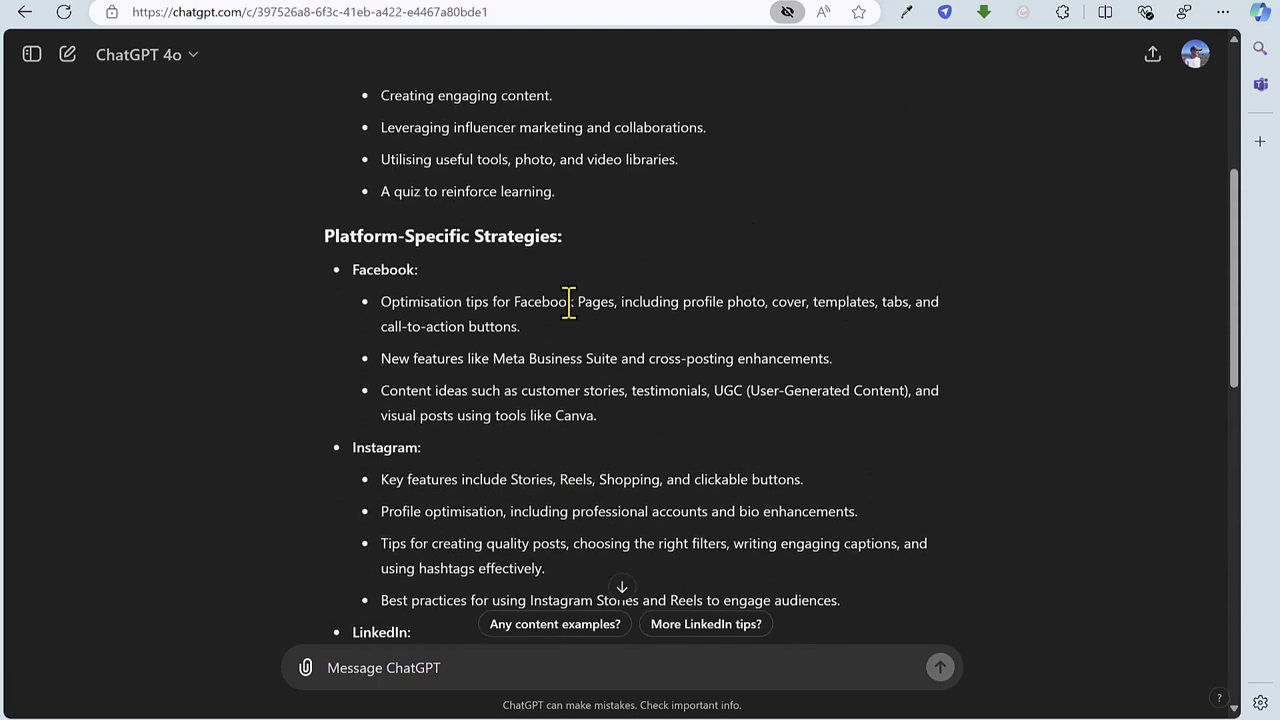
scroll(568, 304, up, 2)
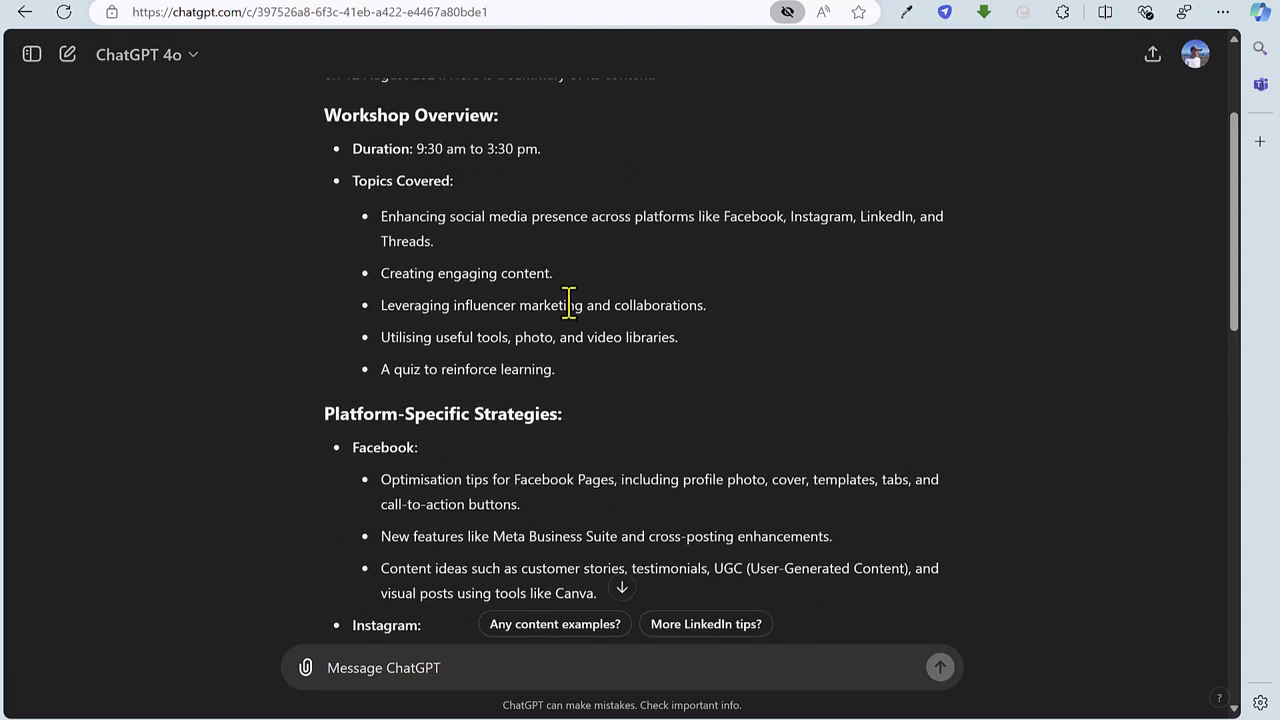
scroll(568, 299, down, 3)
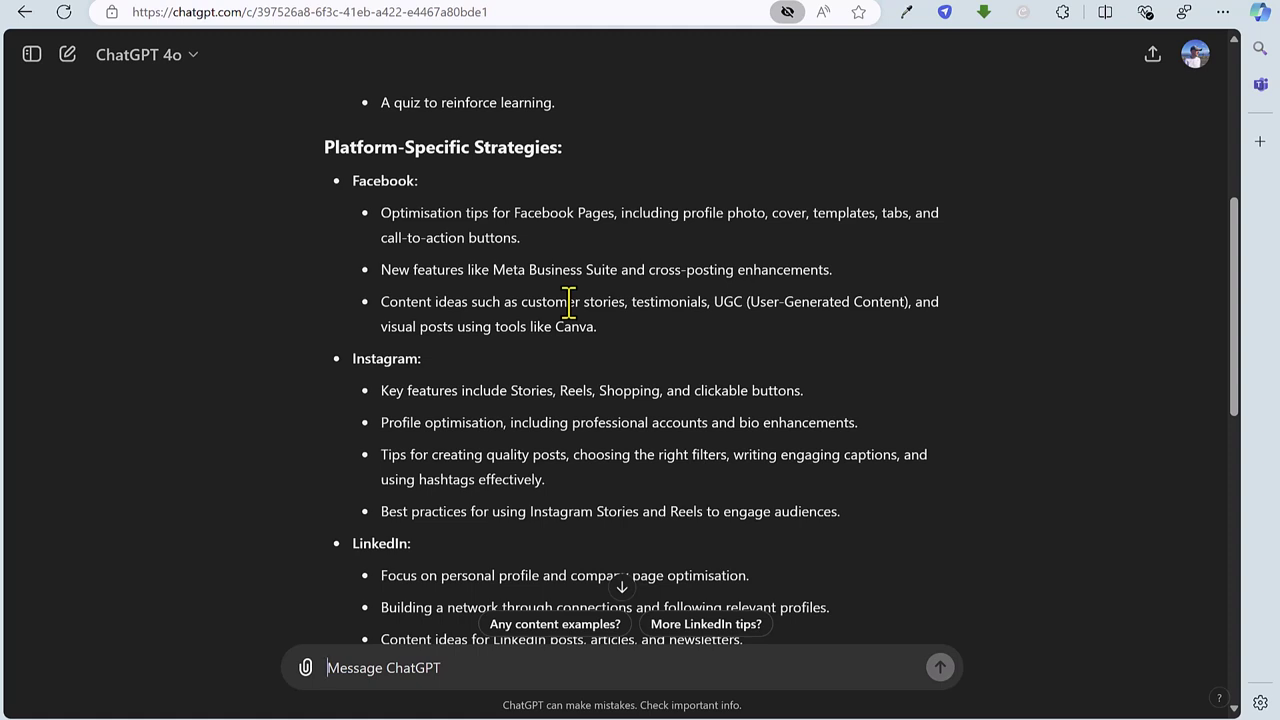
click(455, 668)
Step: Ask ChatGPT to 'tell me more about instagram strategy'
text(tell me )
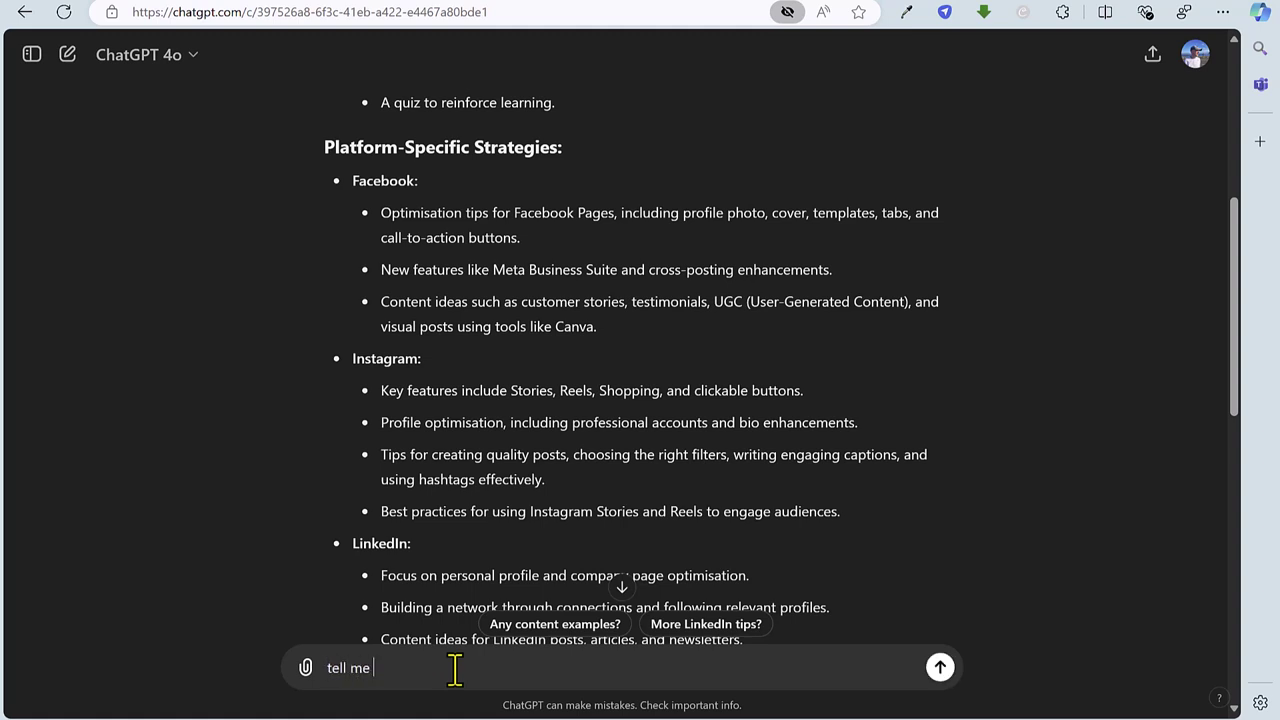
text(more abut)
key(BackSpace)
key(BackSpace)
text(out instagram strategy)
key(Return)
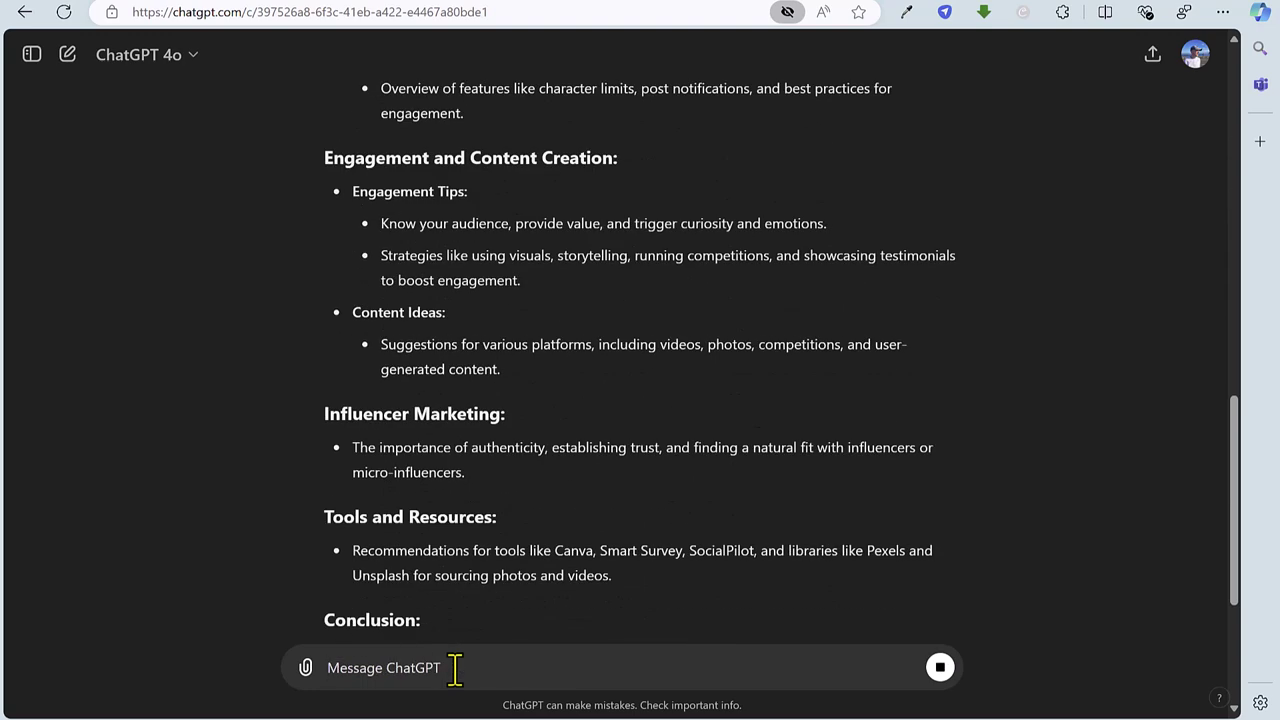